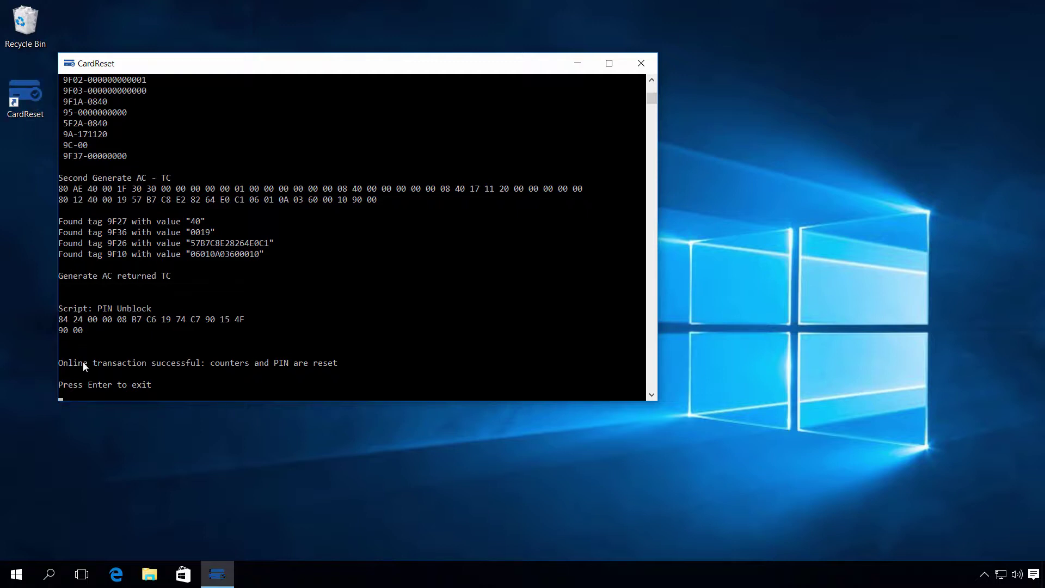
Mark the line confirming the counters and PIN reset, then clear the selection and leave marking mode.
{"action": "left_click_drag", "start_coordinate": [61, 363], "coordinate": [337, 368]}
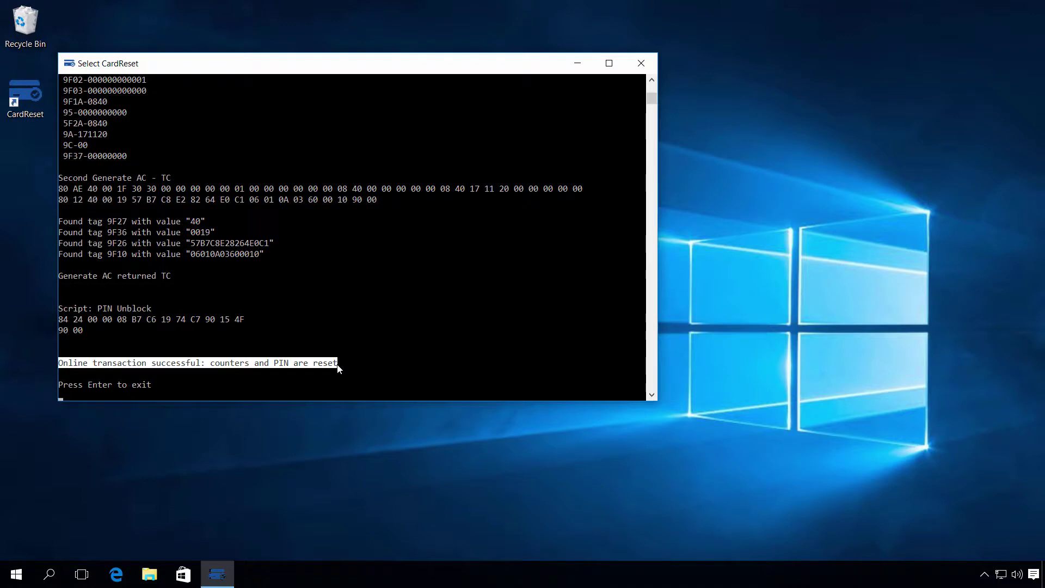
{"action": "left_click", "coordinate": [148, 393]}
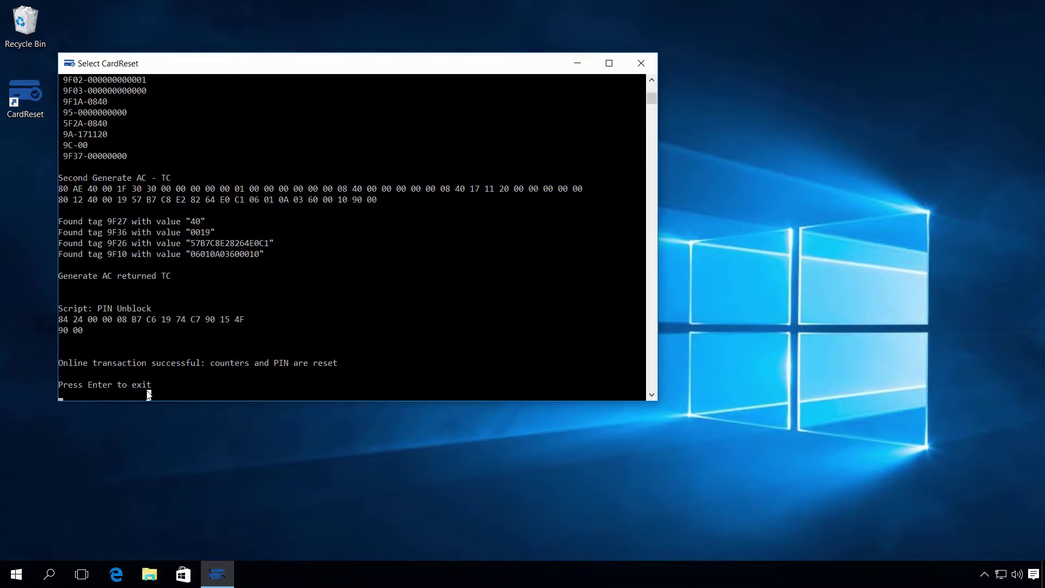
{"action": "key", "text": "Escape"}
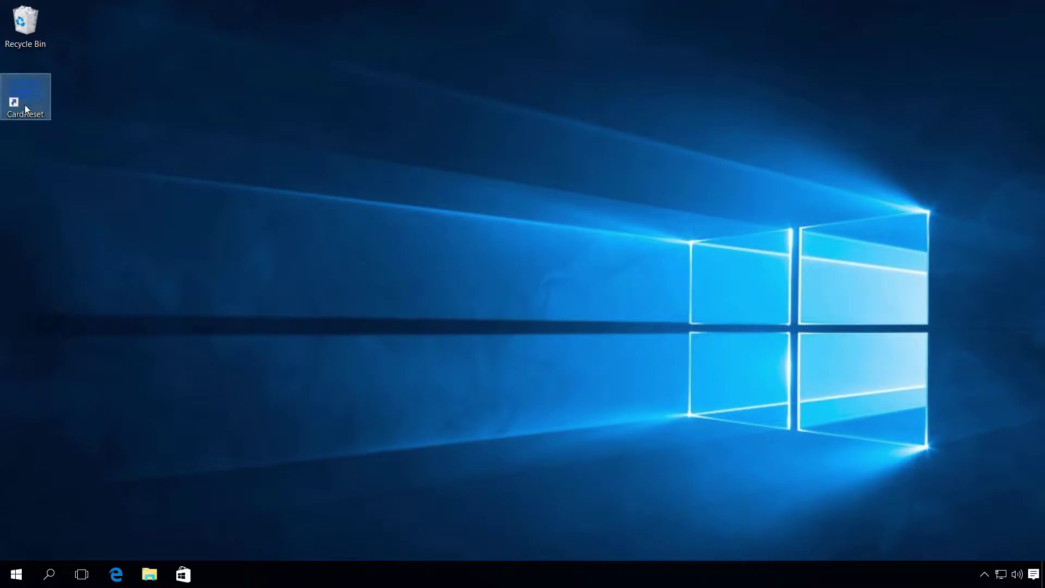
Launch CardReset on the next card and mark its 'Application is blocked' message, then end marking.
{"action": "double_click", "coordinate": [24, 107]}
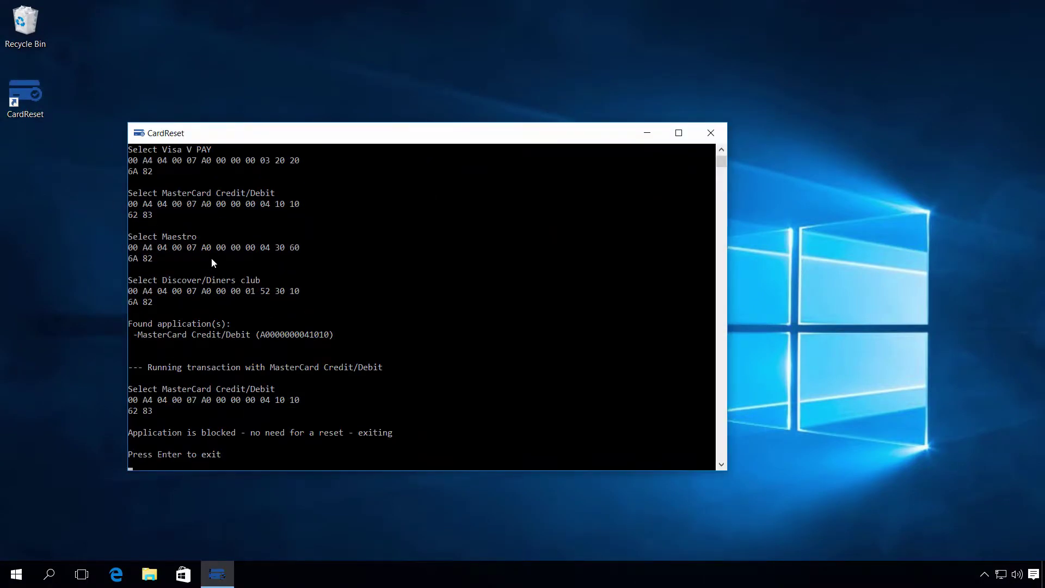
{"action": "left_click_drag", "start_coordinate": [401, 434], "coordinate": [128, 434]}
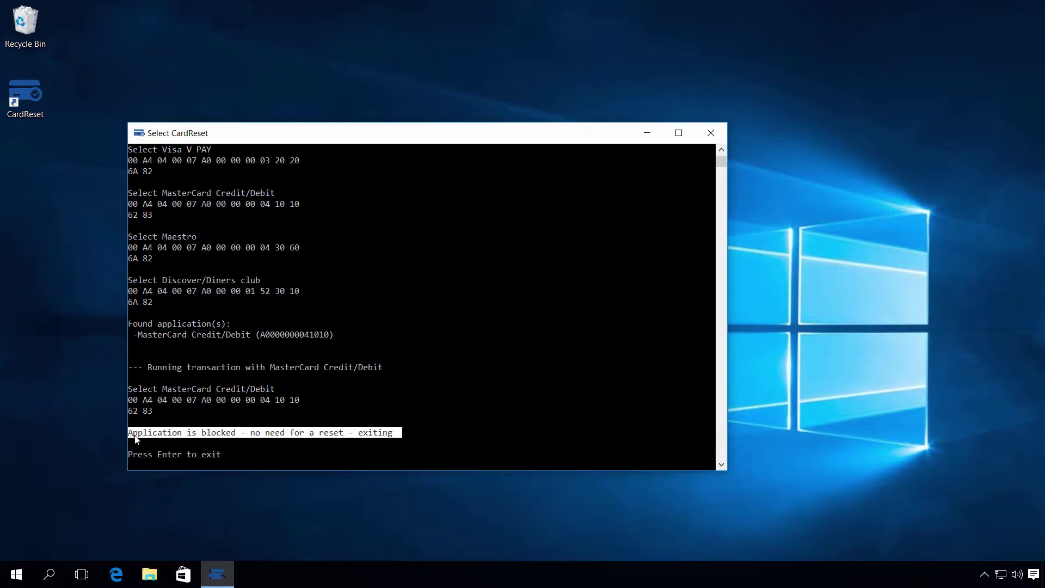
{"action": "left_click", "coordinate": [343, 455]}
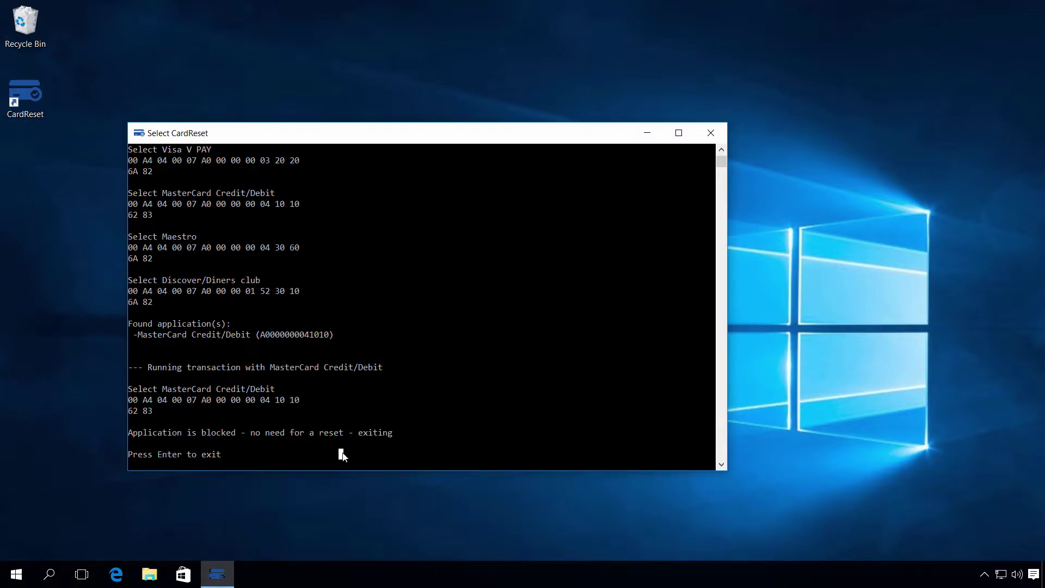
{"action": "right_click", "coordinate": [342, 455]}
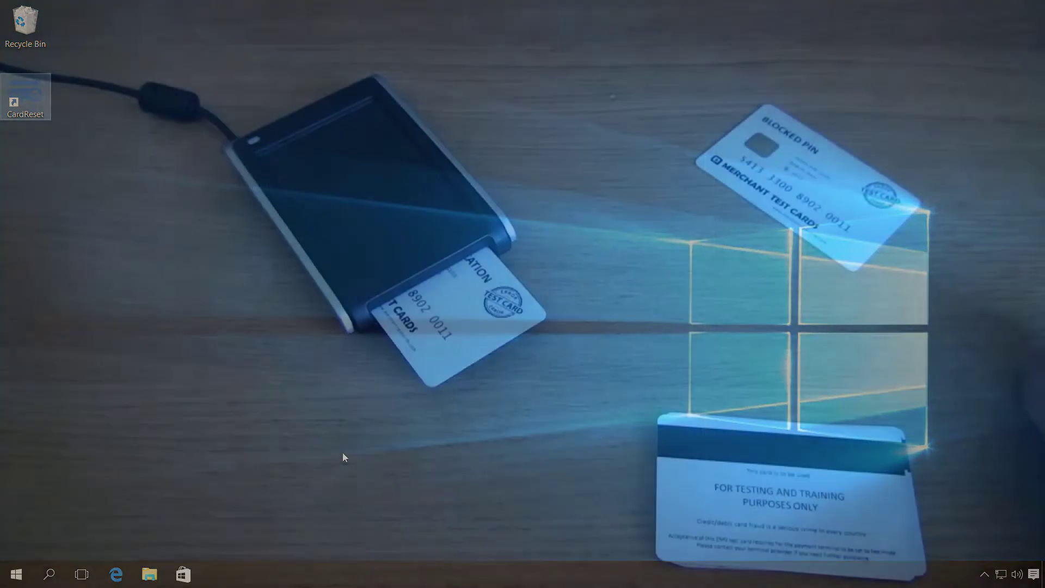
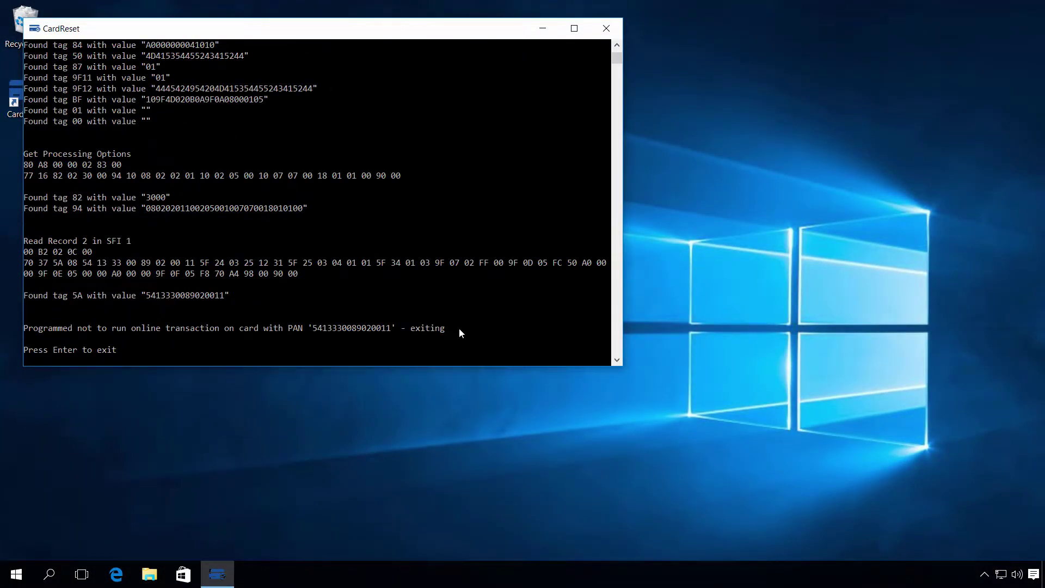
Select and clear the exit message in the CardReset console, then leave selection mode.
{"action": "left_click_drag", "start_coordinate": [459, 327], "coordinate": [30, 330]}
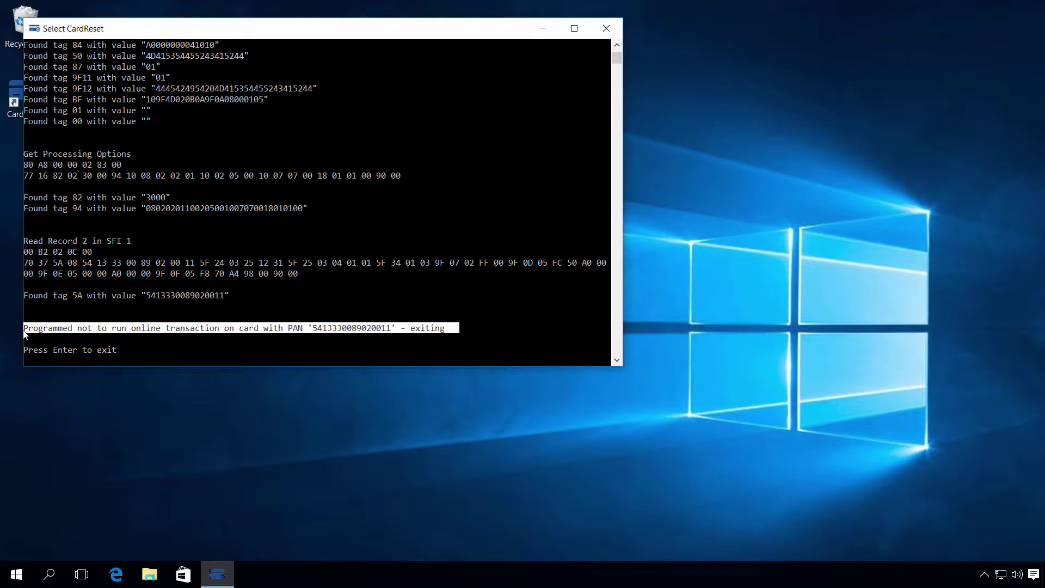
{"action": "left_click", "coordinate": [145, 358]}
{"action": "key", "text": "Return"}
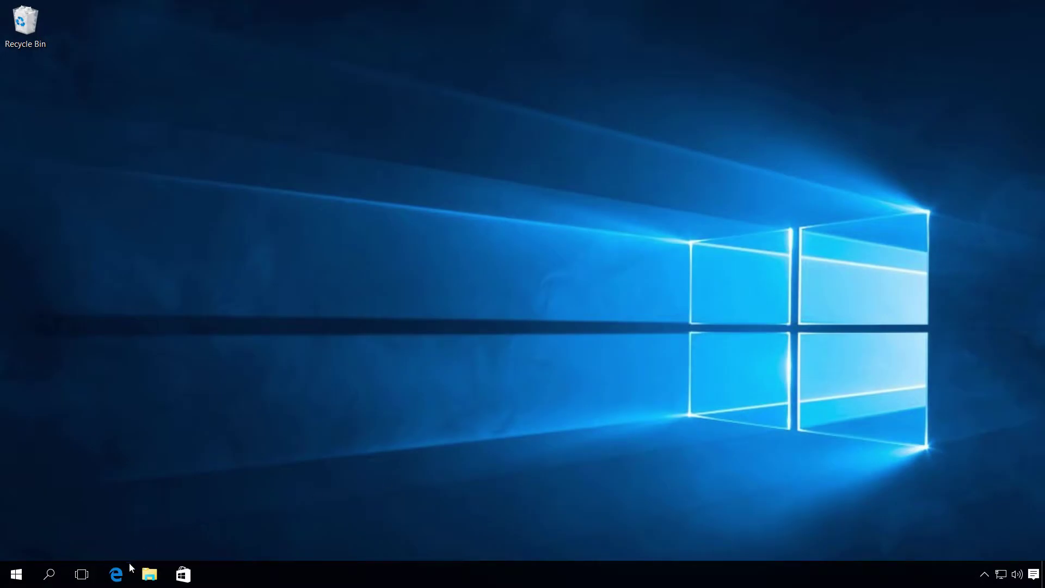
Fetch CardReset.zip in Edge from tinyurl.com/y6wpl6uf and show the 2,641 KB archive in Downloads.
{"action": "left_click", "coordinate": [117, 576]}
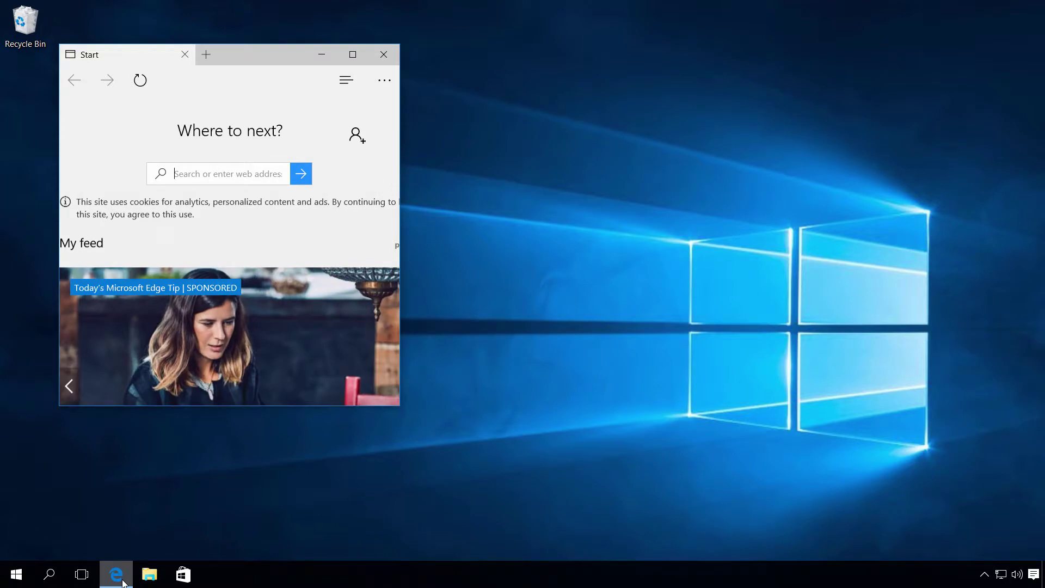
{"action": "type", "text": "https://tinyurl.com/y6wpl6uf"}
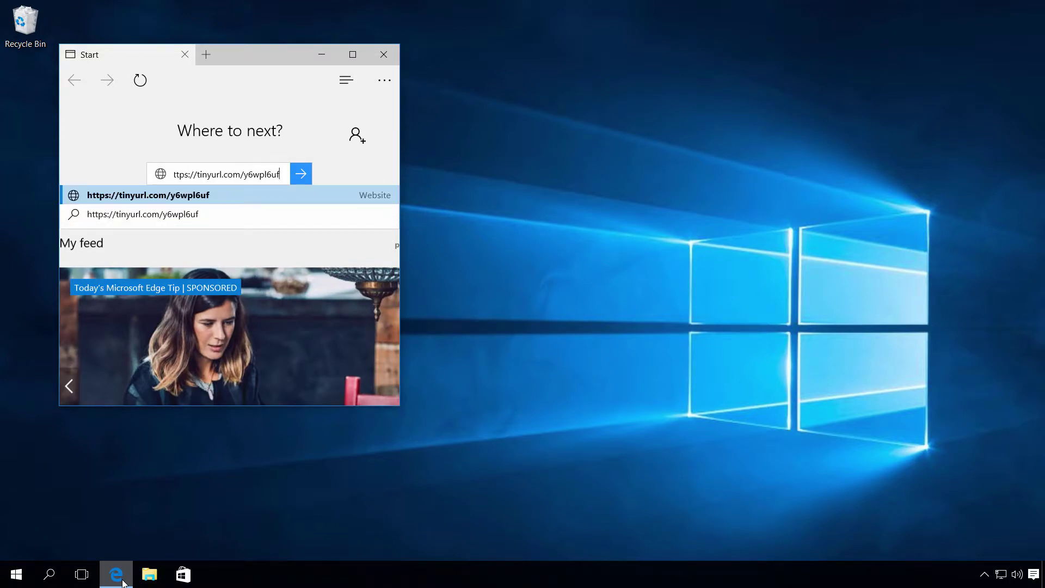
{"action": "left_click", "coordinate": [301, 174]}
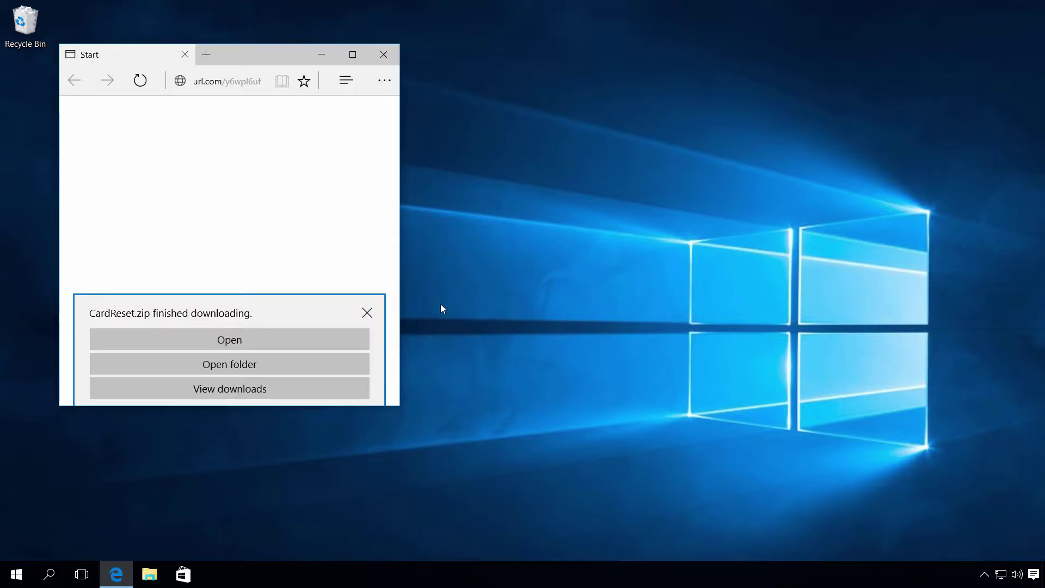
{"action": "left_click", "coordinate": [252, 369]}
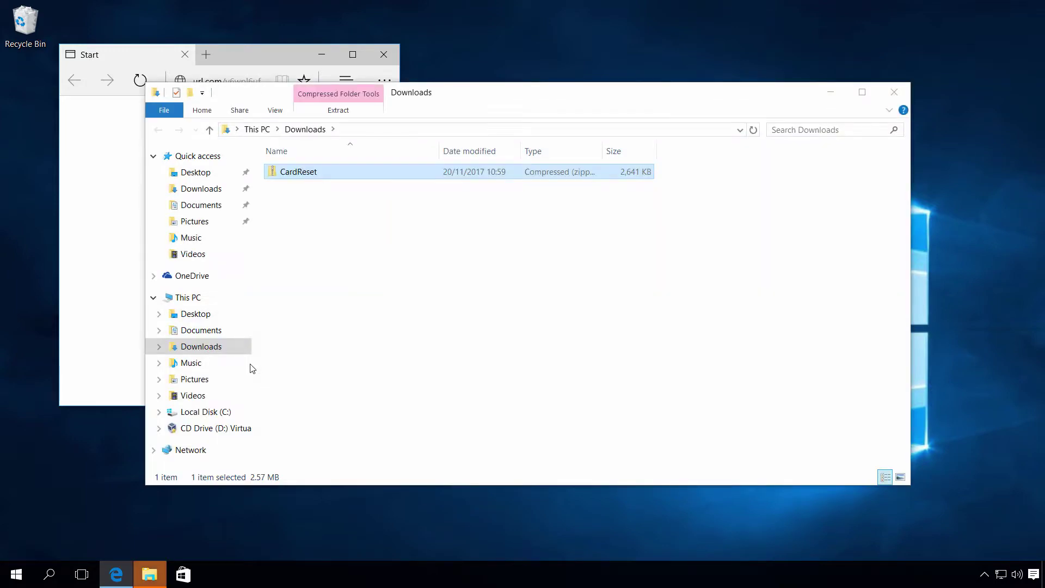
Close Edge and unpack CardReset.zip into the suggested Downloads\CardReset folder.
{"action": "left_click", "coordinate": [390, 55]}
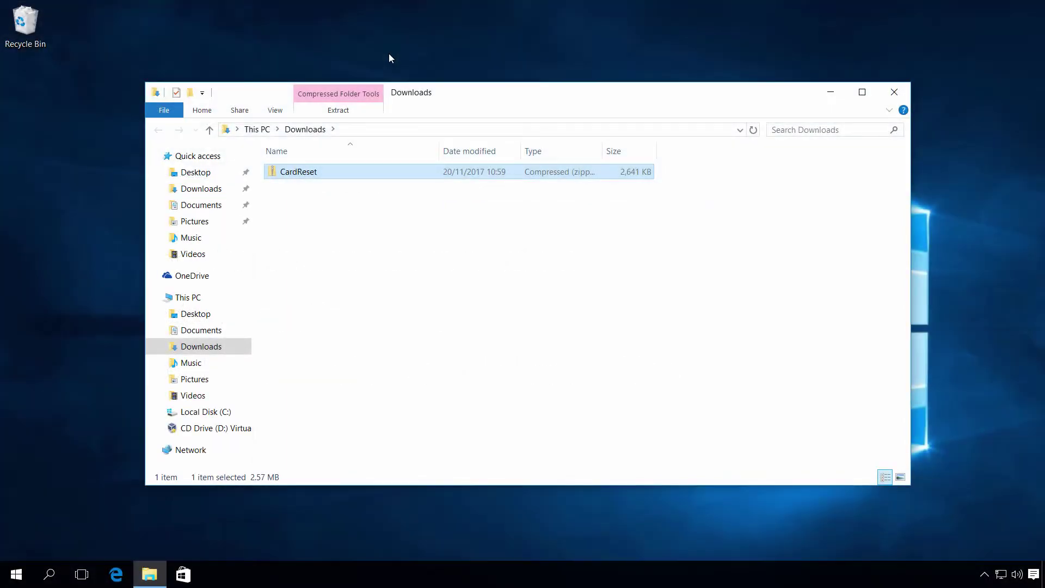
{"action": "right_click", "coordinate": [302, 177]}
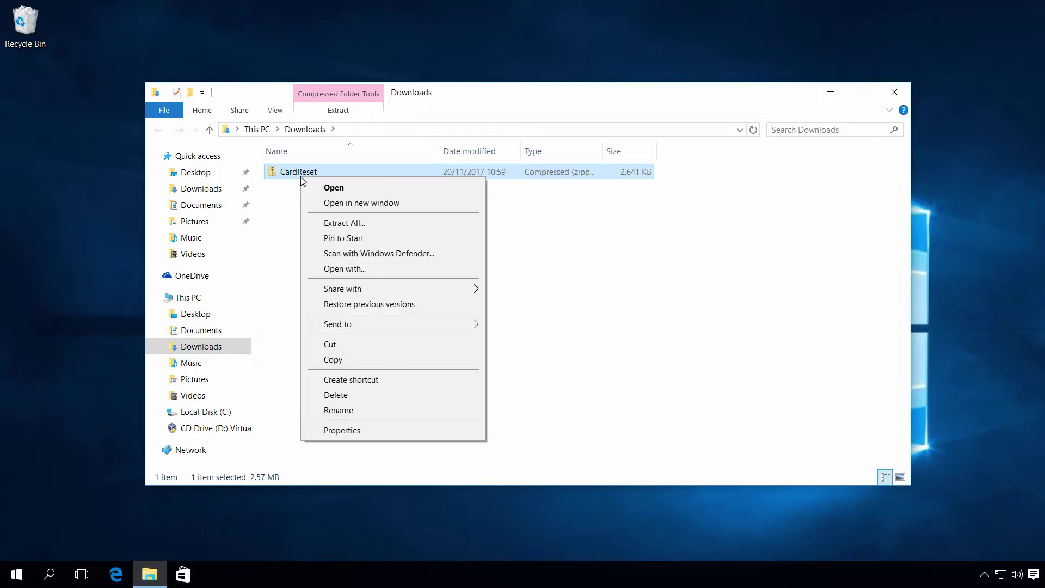
{"action": "left_click", "coordinate": [328, 224]}
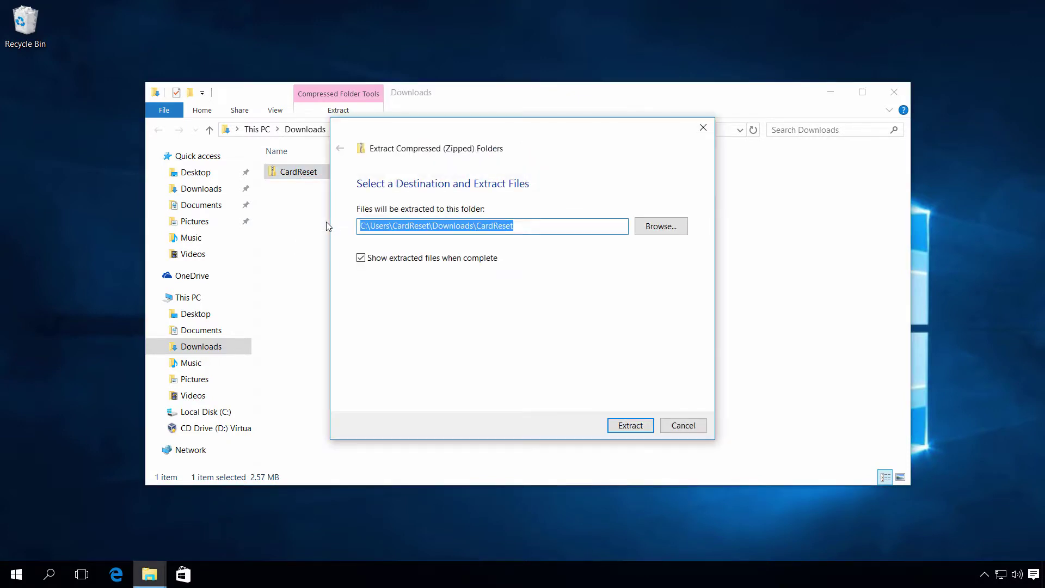
{"action": "left_click", "coordinate": [632, 426]}
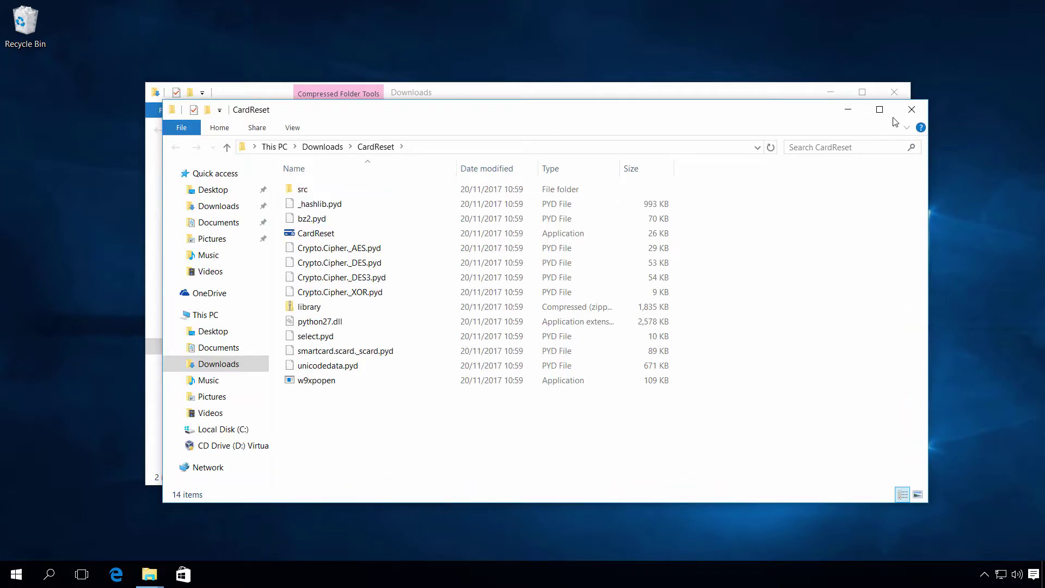
Close the extra Downloads window, browse the src folder, then return and select the CardReset application.
{"action": "left_click", "coordinate": [897, 95]}
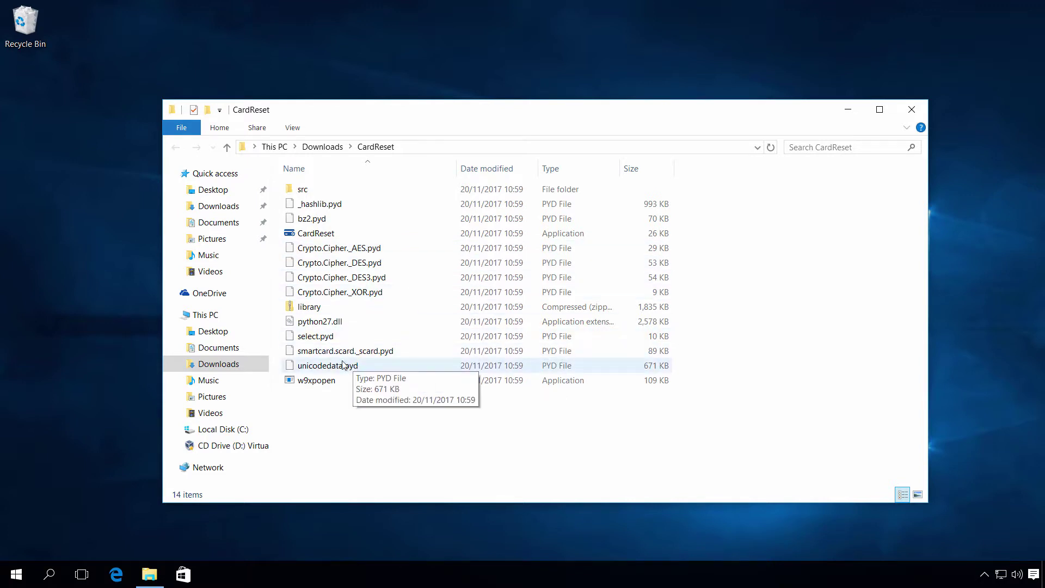
{"action": "left_click", "coordinate": [313, 236]}
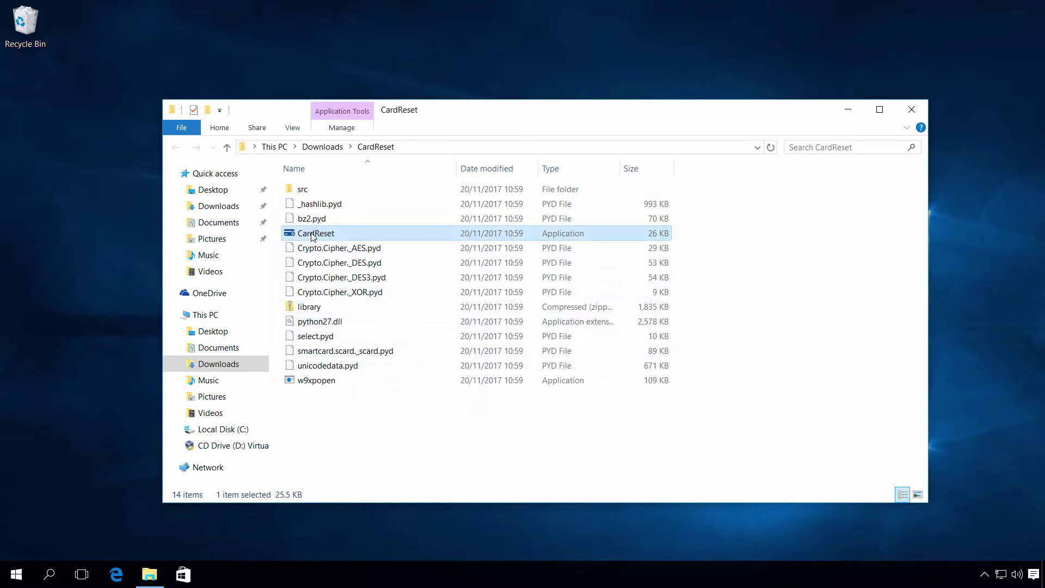
{"action": "double_click", "coordinate": [299, 191]}
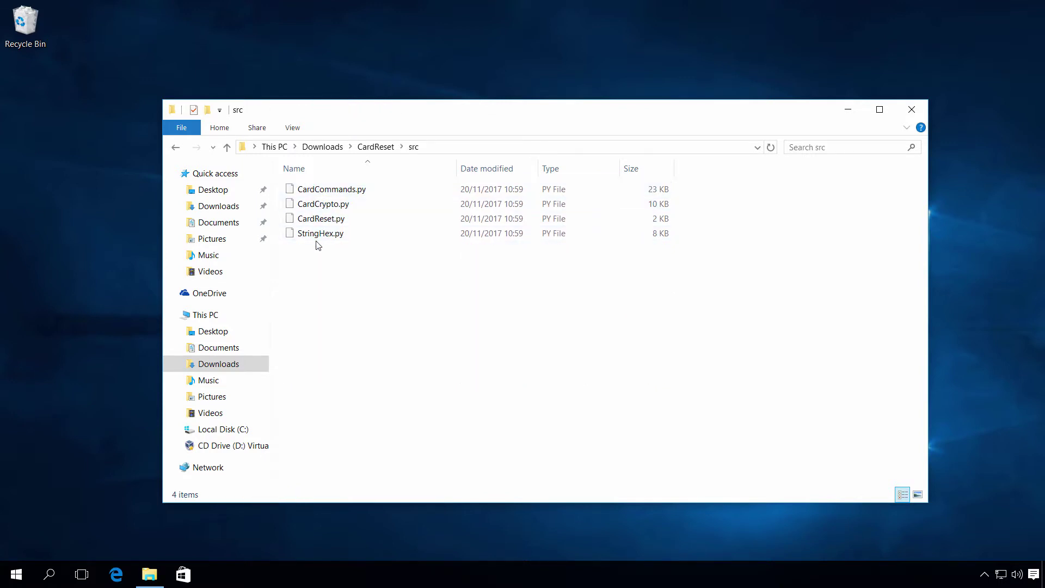
{"action": "left_click", "coordinate": [376, 147]}
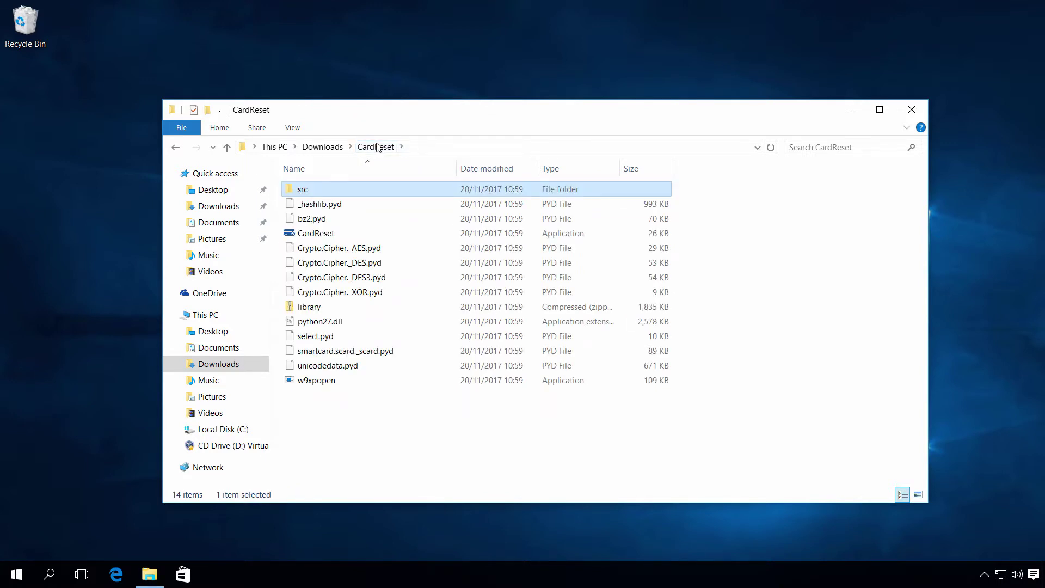
{"action": "left_click", "coordinate": [320, 234]}
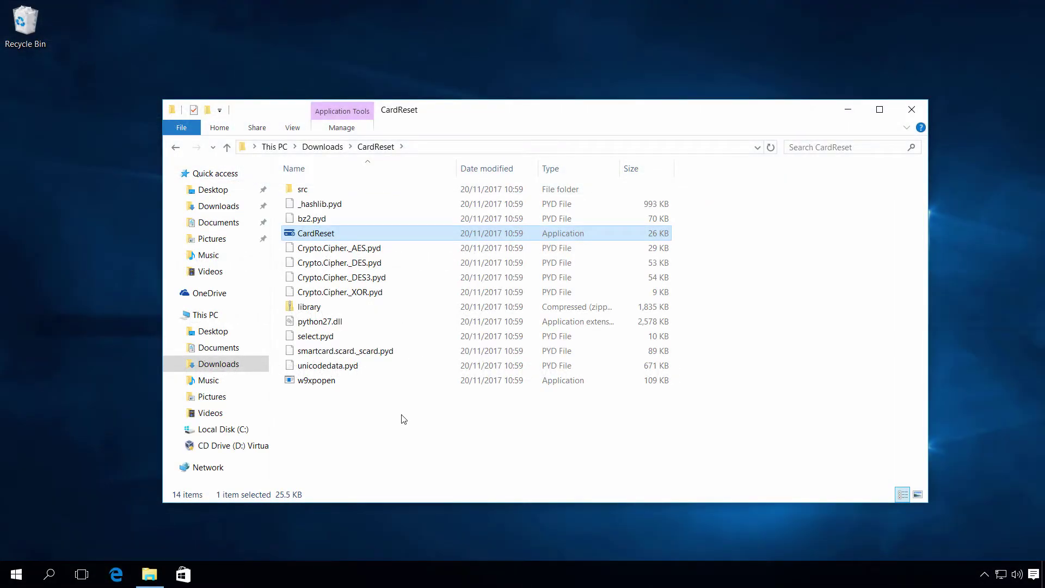
Copy the CardReset application and paste it as a shortcut on the desktop.
{"action": "right_click", "coordinate": [321, 235]}
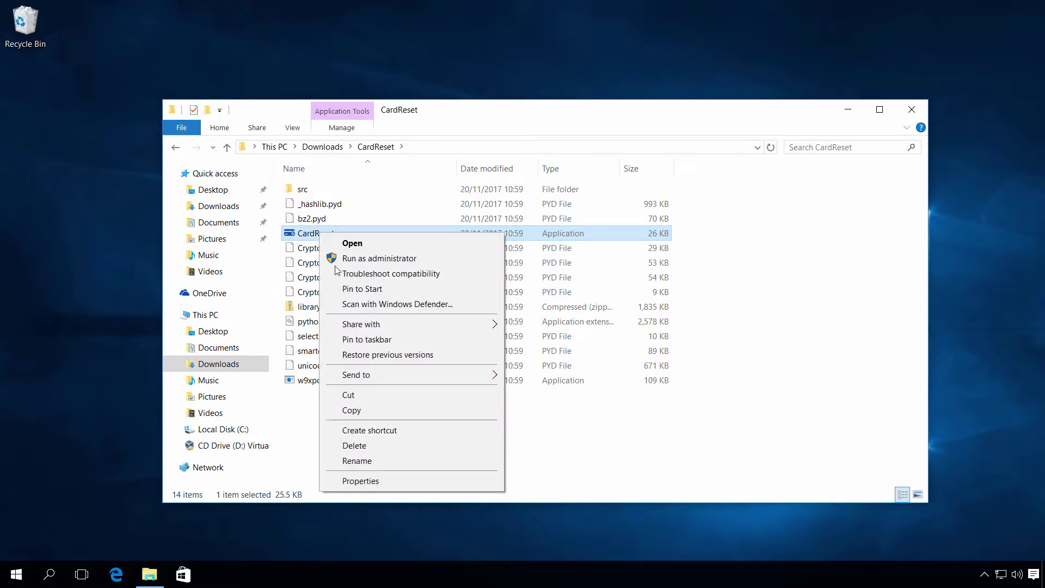
{"action": "left_click", "coordinate": [372, 416]}
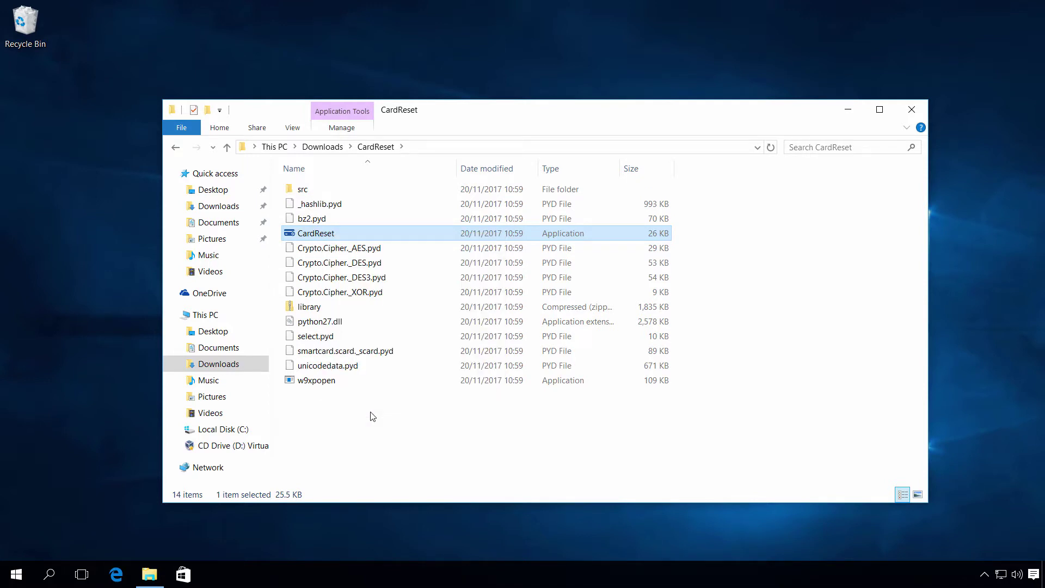
{"action": "right_click", "coordinate": [31, 143]}
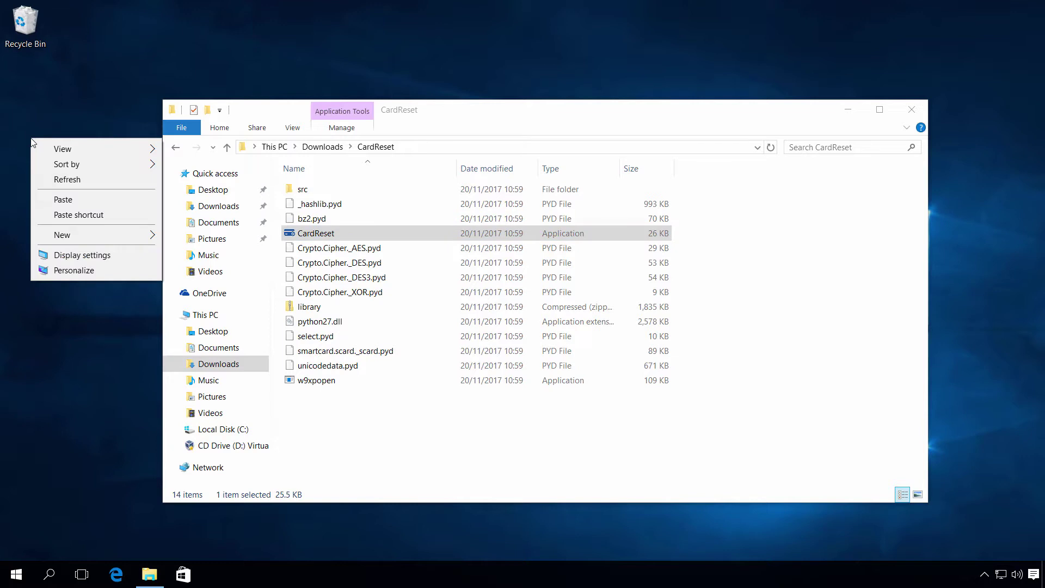
{"action": "left_click", "coordinate": [70, 217]}
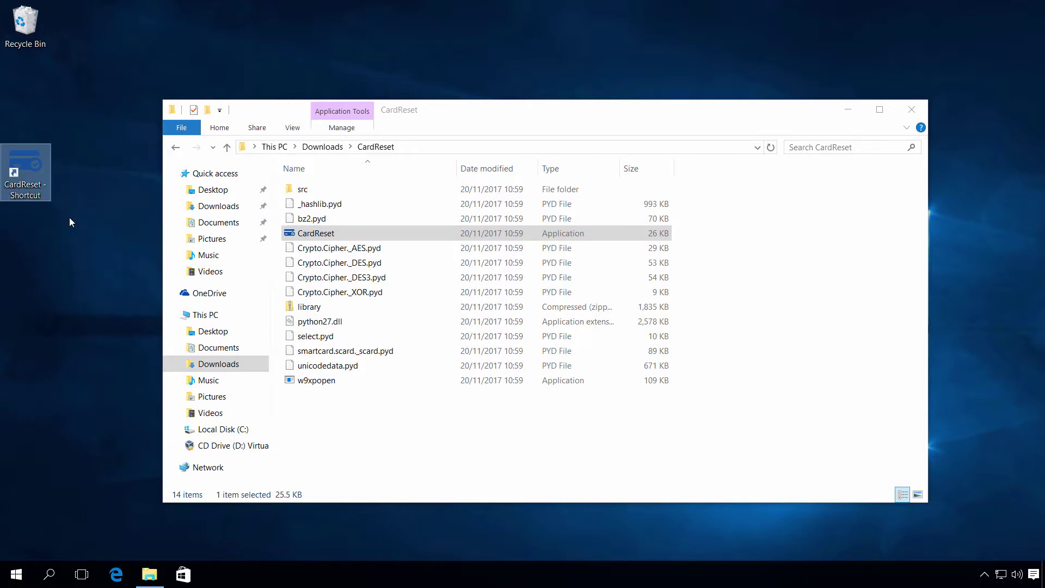
Rename the desktop shortcut to CardReset by removing ' - Shortcut'.
{"action": "key", "text": "F2"}
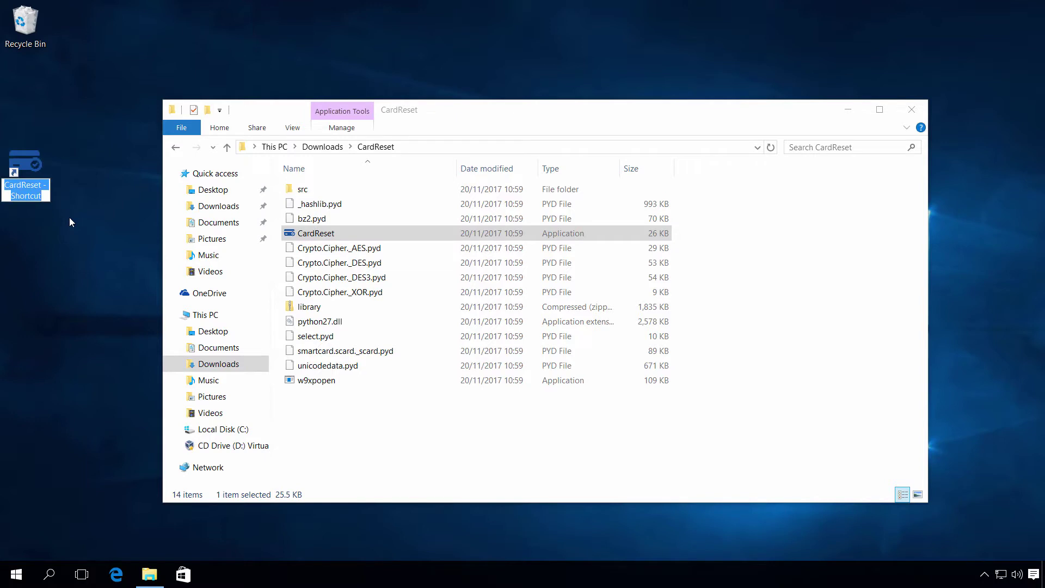
{"action": "key", "text": "End"}
{"action": "key", "text": "ctrl+shift+Left"}
{"action": "key", "text": "BackSpace"}
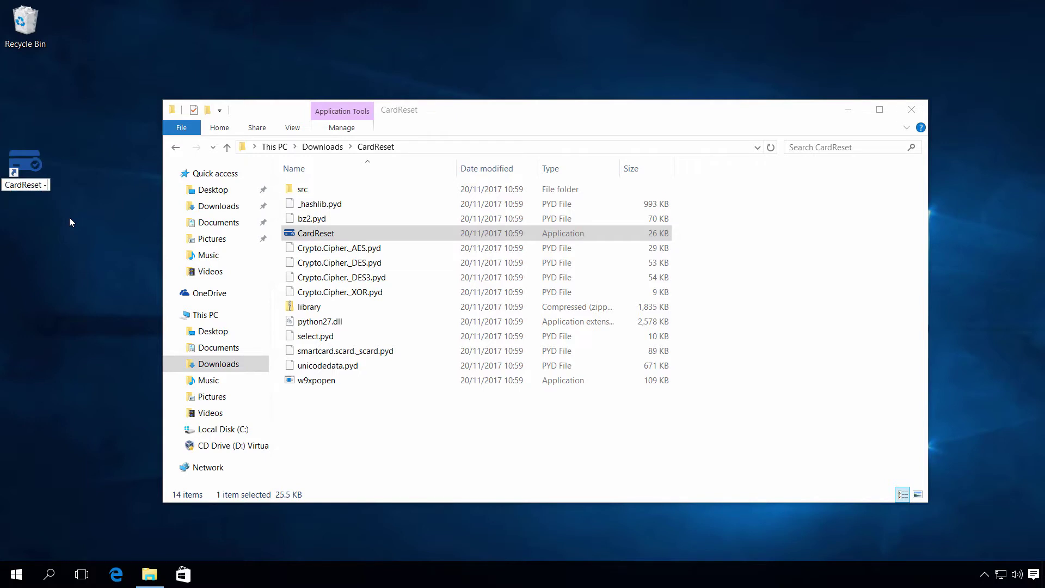
{"action": "key", "text": "BackSpace"}
{"action": "key", "text": "BackSpace"}
{"action": "key", "text": "BackSpace"}
{"action": "key", "text": "Return"}
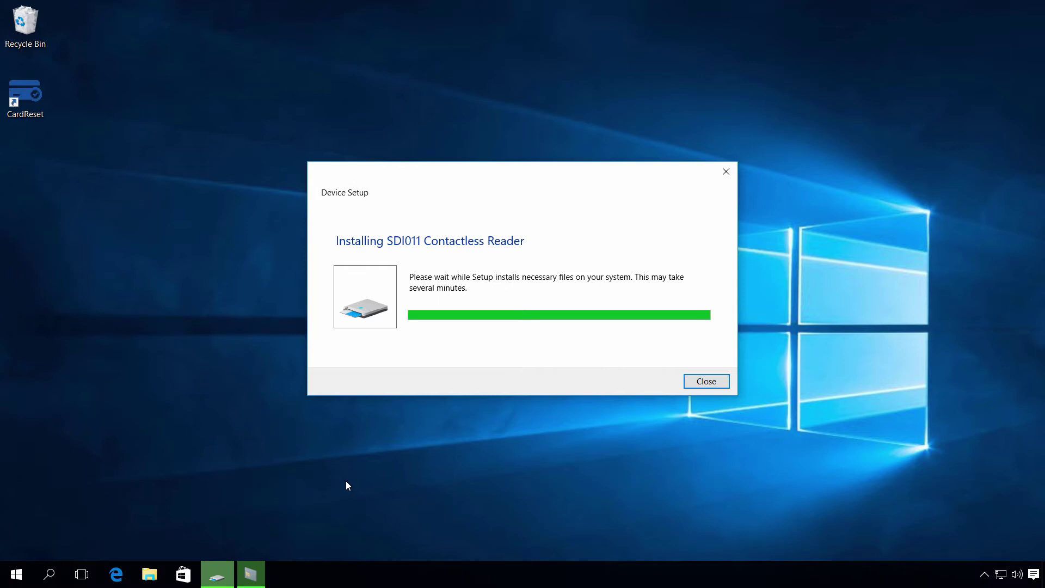
Show This PC in File Explorer with its Computer ribbon commands.
{"action": "left_click", "coordinate": [150, 574]}
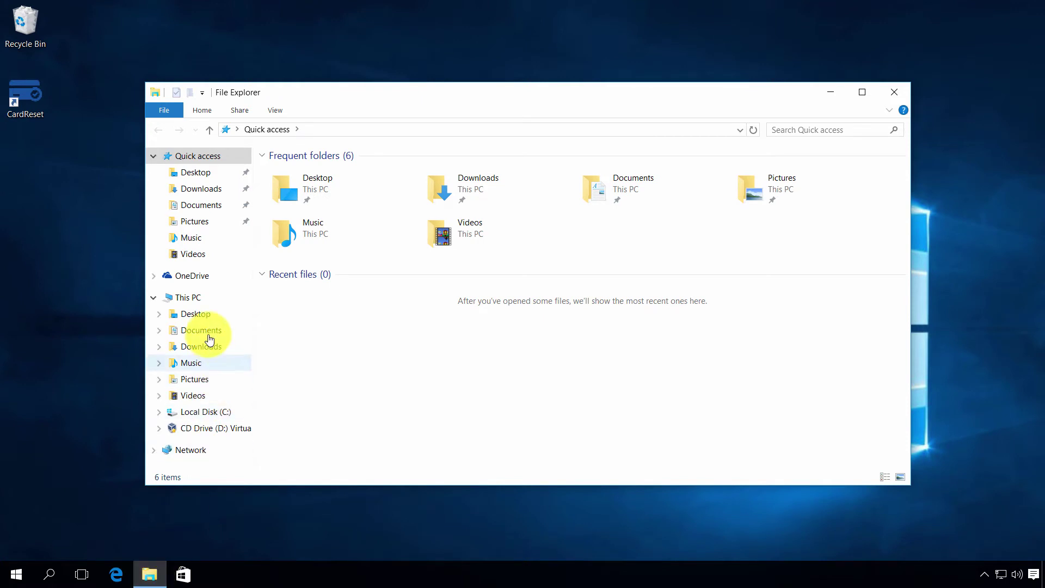
{"action": "left_click", "coordinate": [194, 297]}
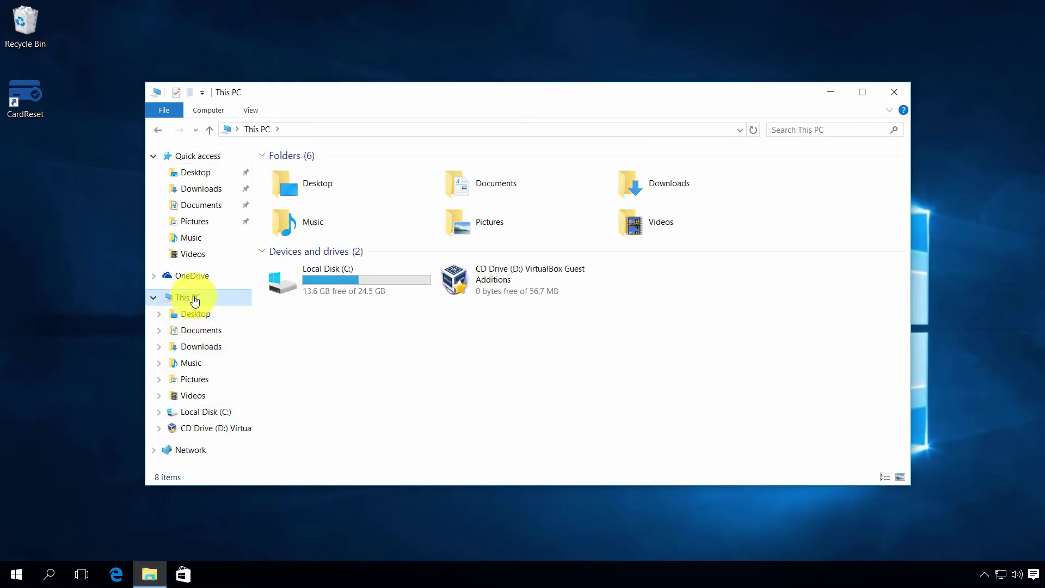
{"action": "left_click", "coordinate": [211, 110]}
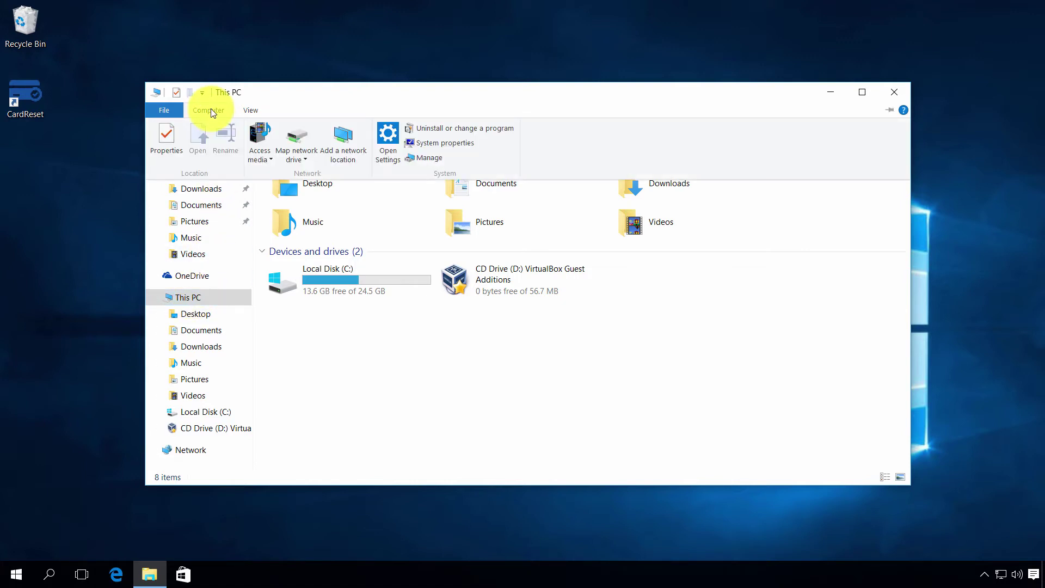
From System properties, check Device Manager lists two SDI011 smart card readers, then close it.
{"action": "left_click", "coordinate": [437, 145]}
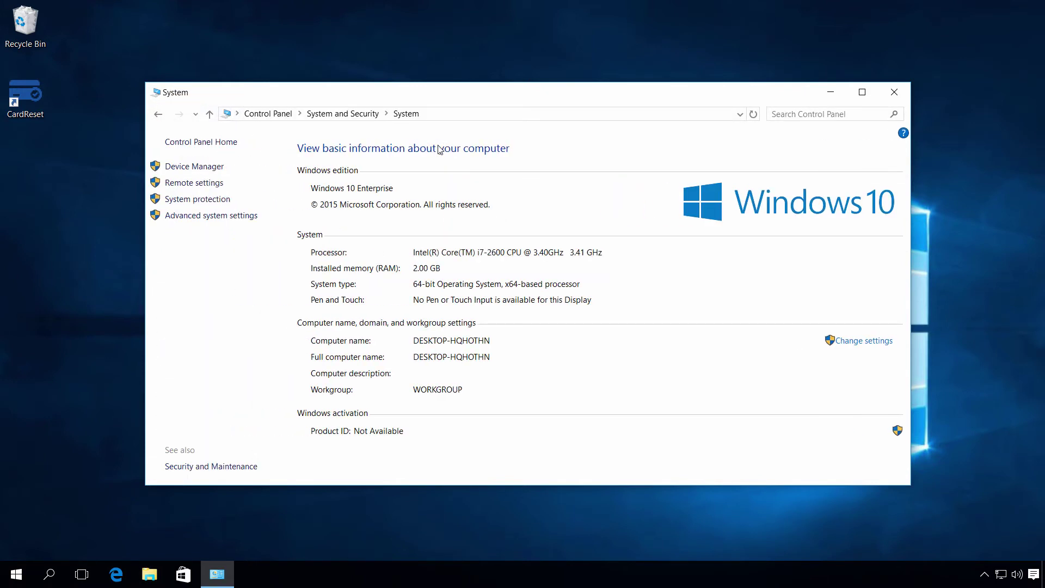
{"action": "left_click", "coordinate": [195, 167]}
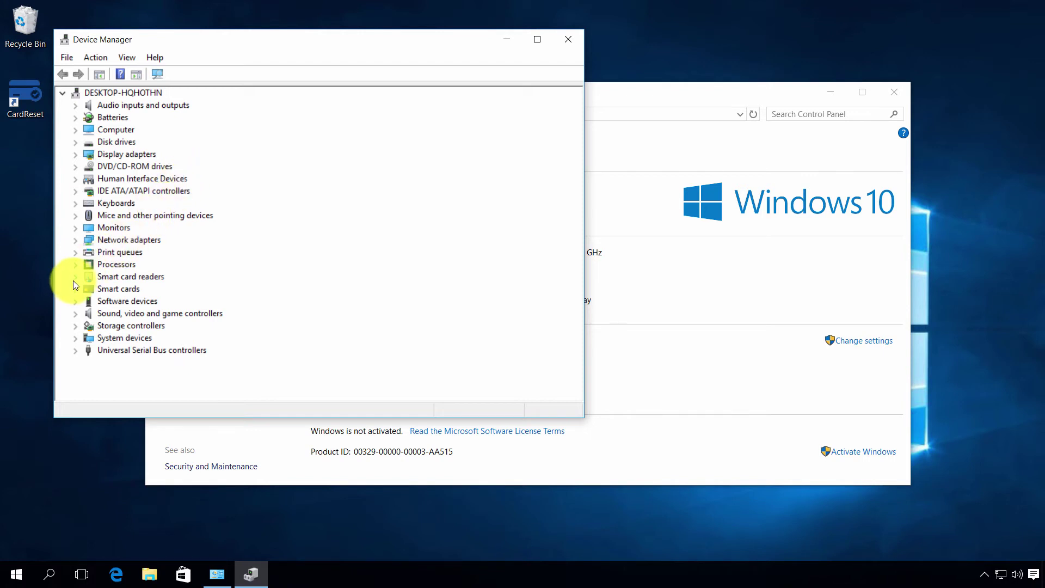
{"action": "left_click", "coordinate": [75, 276]}
{"action": "mouse_move", "coordinate": [59, 264]}
{"action": "left_mouse_down"}
{"action": "mouse_move", "coordinate": [60, 302]}
{"action": "mouse_move", "coordinate": [303, 315]}
{"action": "left_mouse_up"}
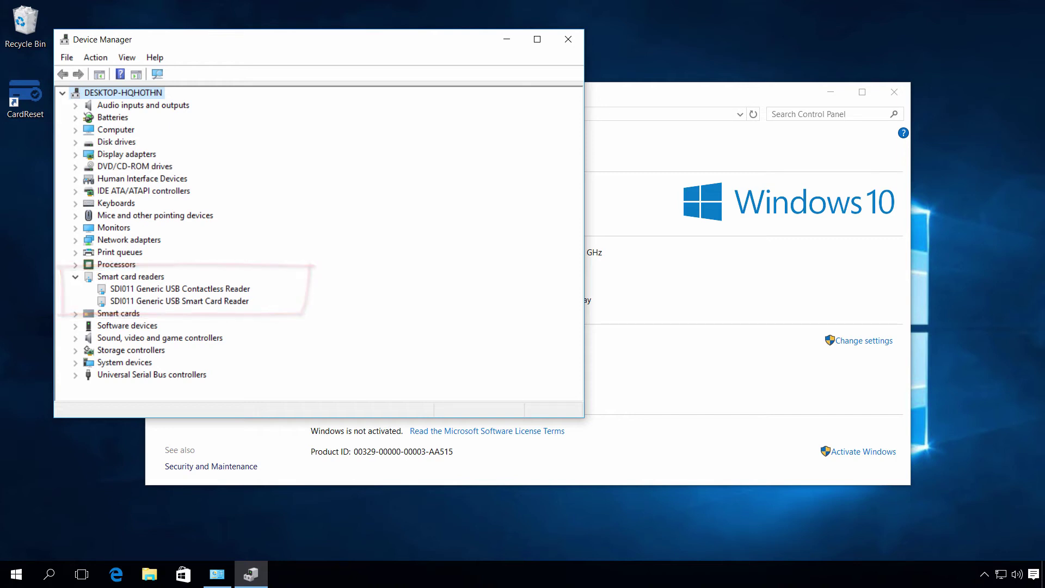
{"action": "left_click", "coordinate": [567, 39]}
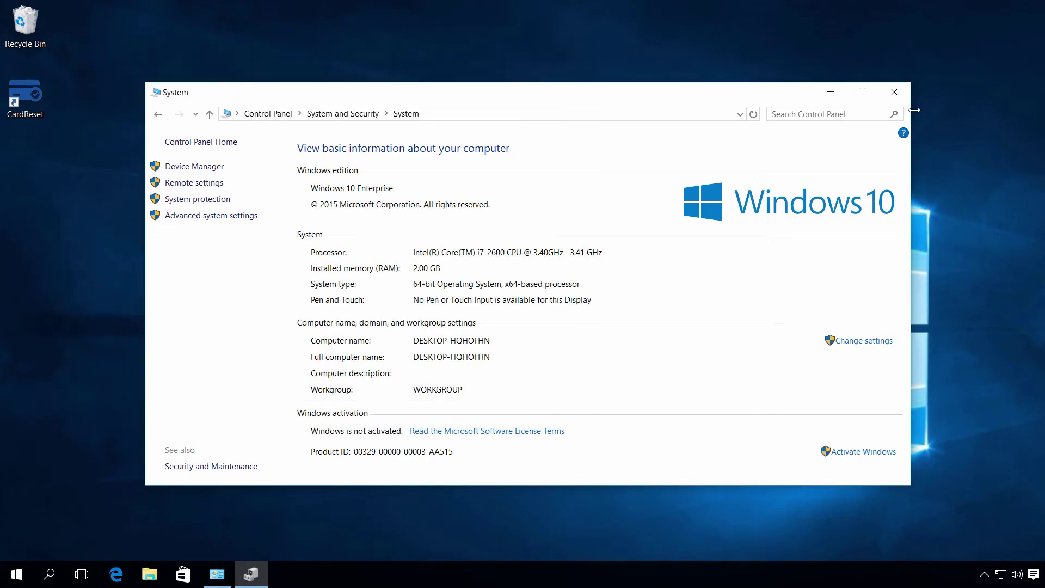
Close the System window and run CardReset.exe anyway past the SmartScreen warning.
{"action": "left_click", "coordinate": [894, 92]}
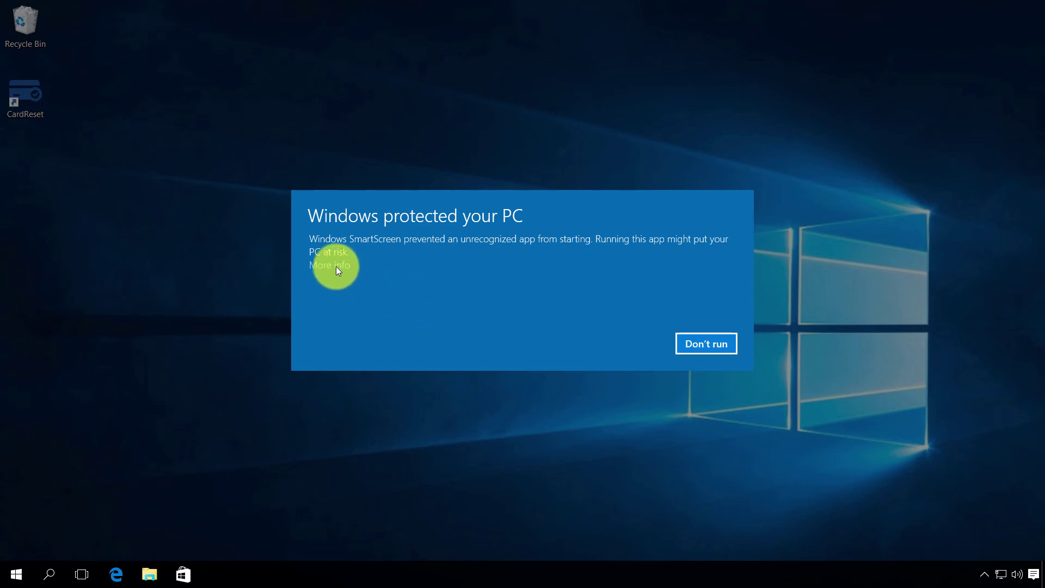
{"action": "left_click", "coordinate": [336, 267]}
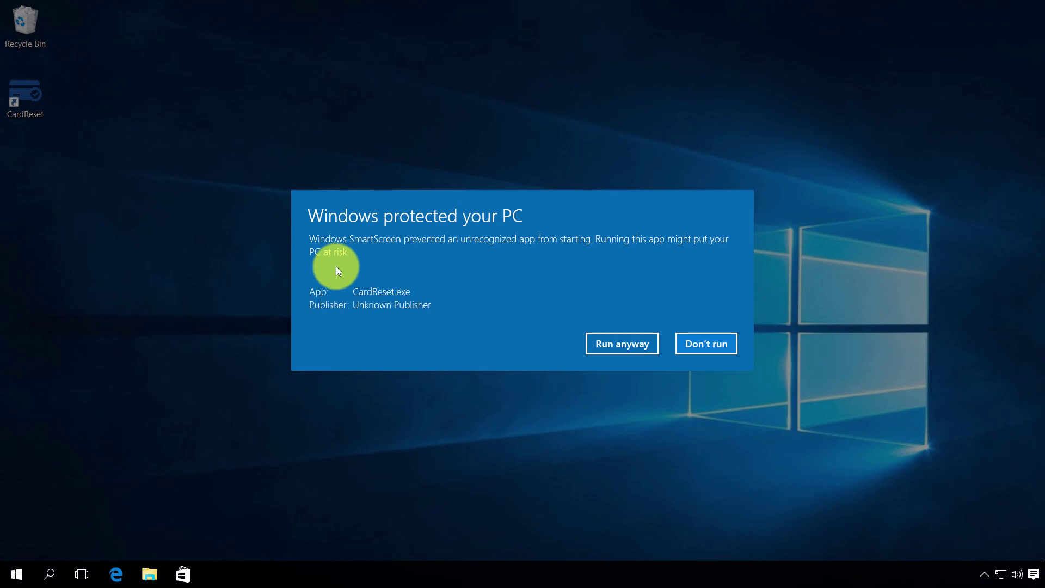
{"action": "left_click", "coordinate": [641, 345]}
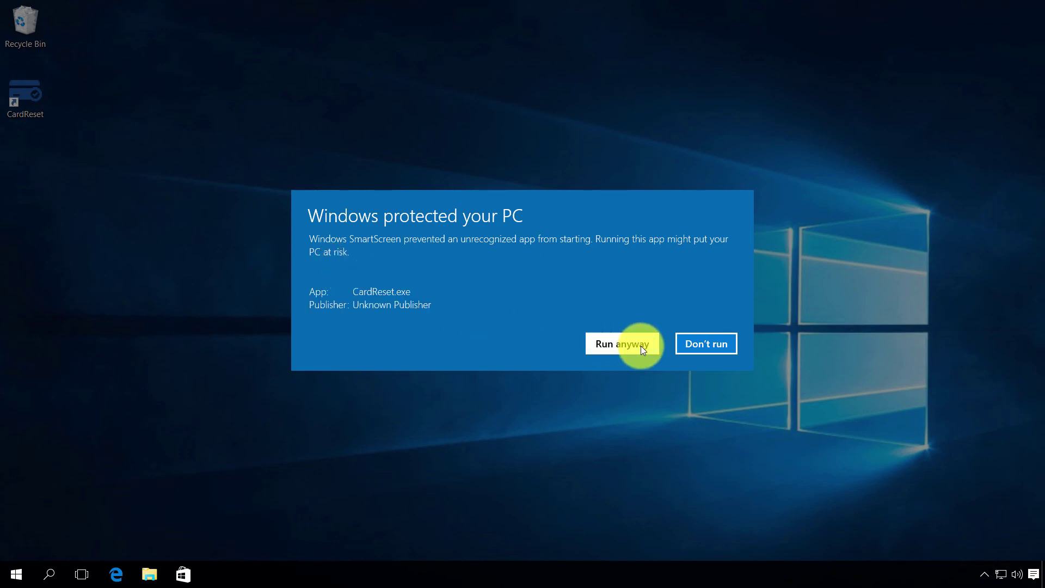